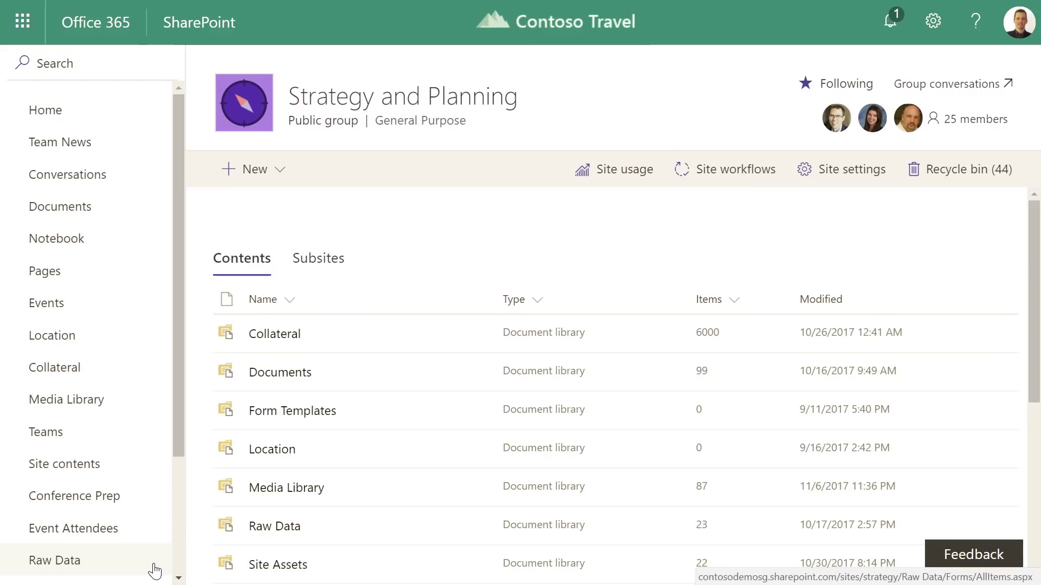
- Sort Collateral by Location ascending, then by Review Date newer to older, with filters showing
{"action": "left_click", "coordinate": [303, 342]}
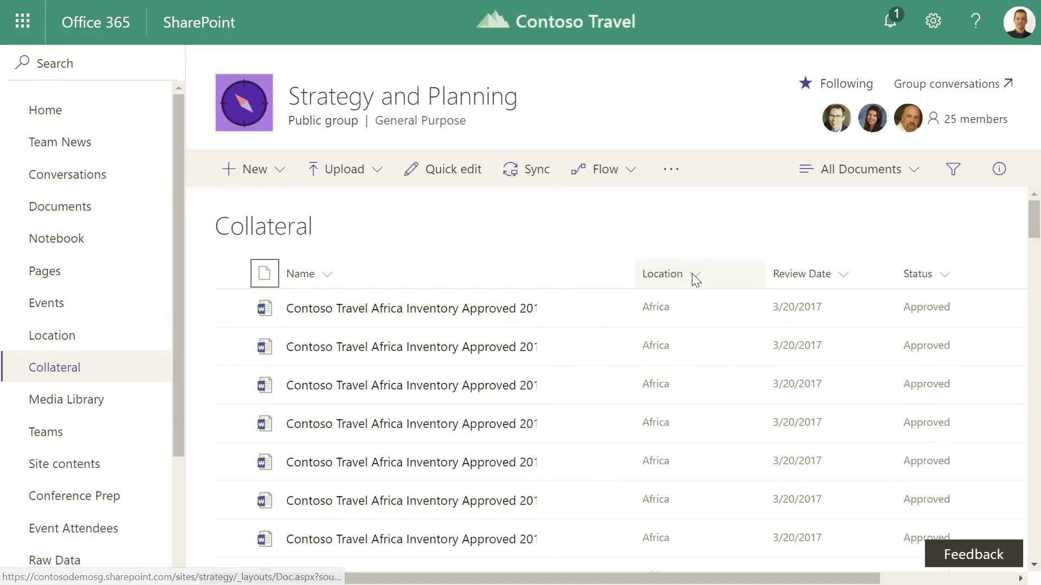
{"action": "left_click", "coordinate": [693, 274]}
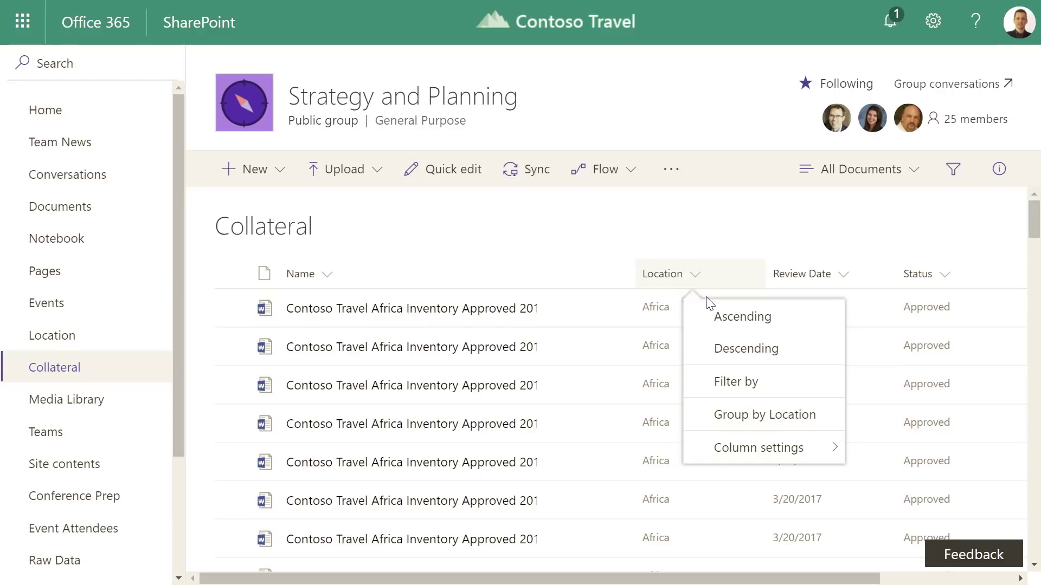
{"action": "left_click", "coordinate": [716, 317]}
{"action": "left_click", "coordinate": [804, 274]}
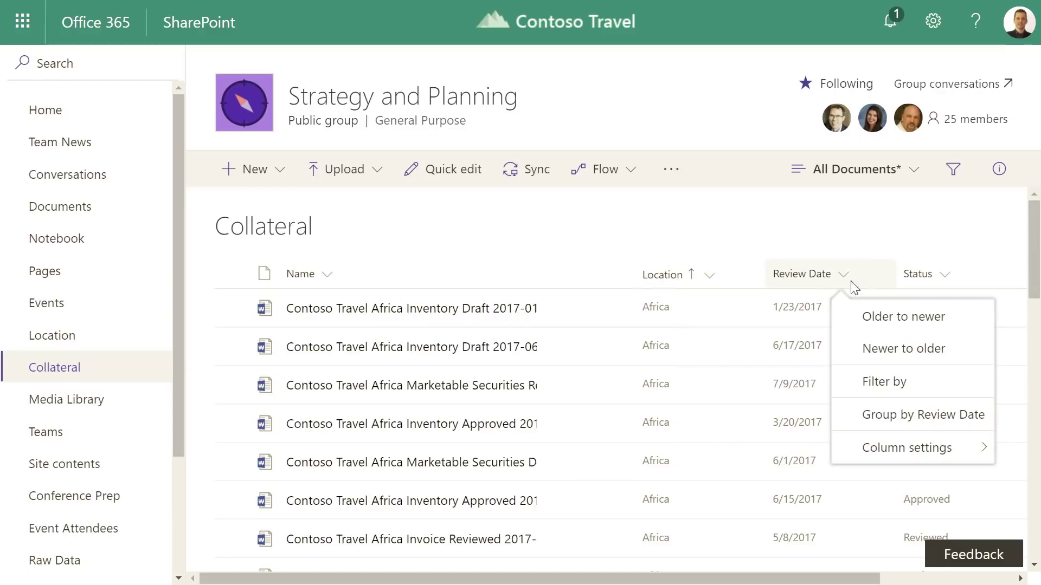
{"action": "left_click", "coordinate": [882, 354]}
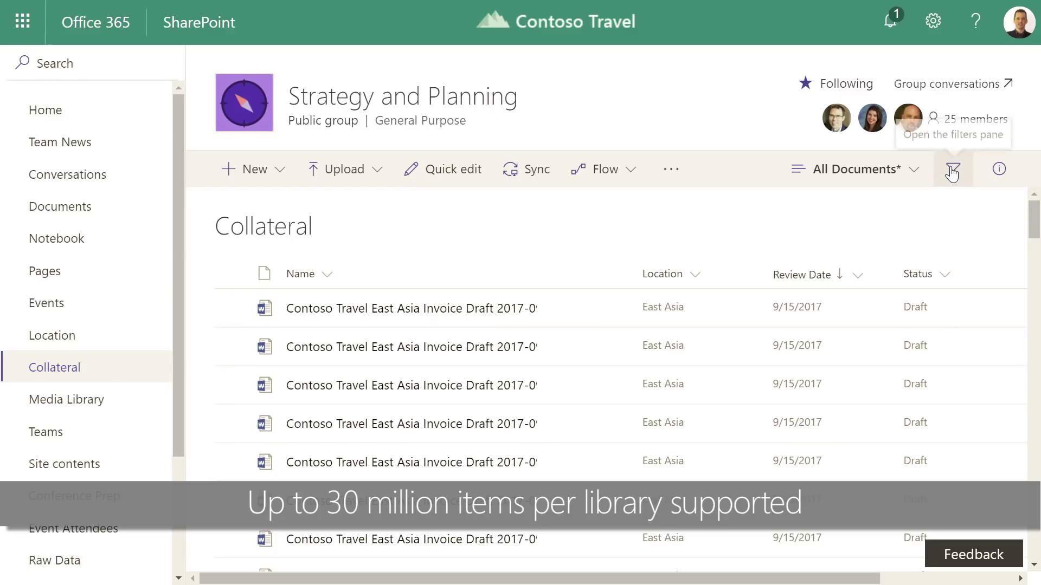
{"action": "left_click", "coordinate": [952, 171]}
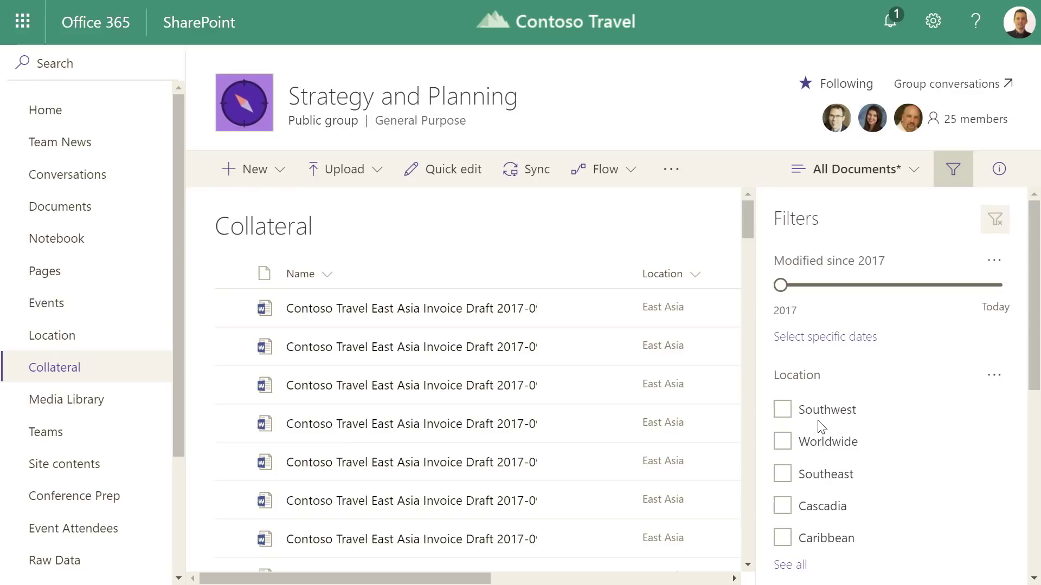
- Filter Collateral to Location Southwest and Collateral Type Inventory
{"action": "left_click", "coordinate": [782, 411]}
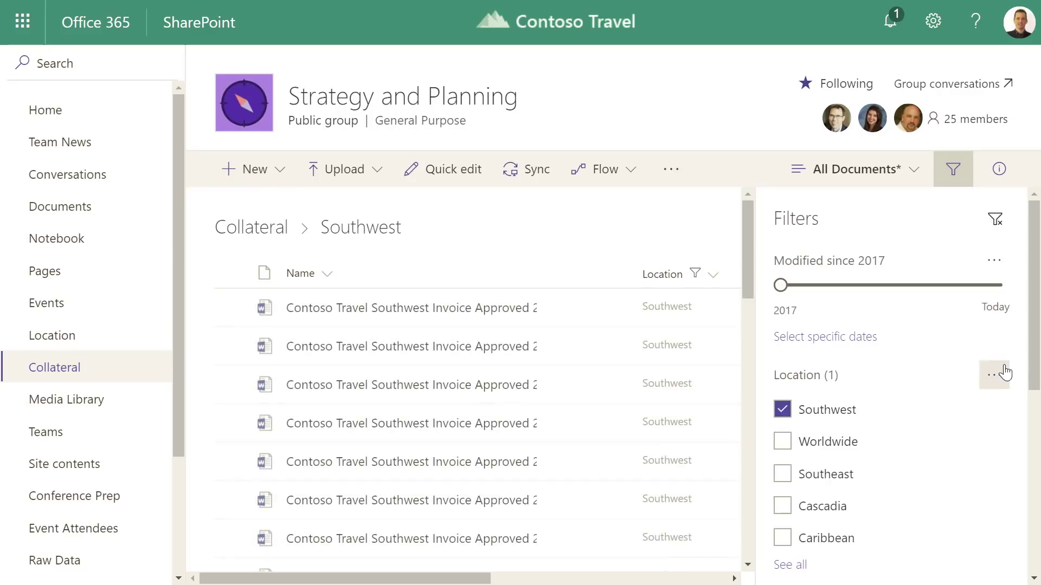
{"action": "left_click_drag", "start_coordinate": [1033, 350], "coordinate": [1037, 453]}
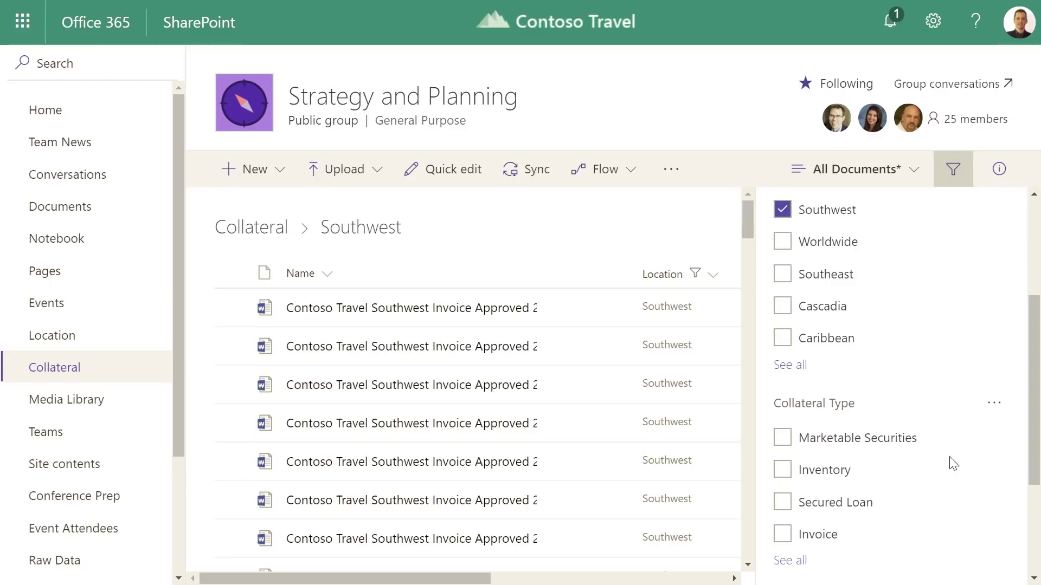
{"action": "left_click", "coordinate": [781, 471]}
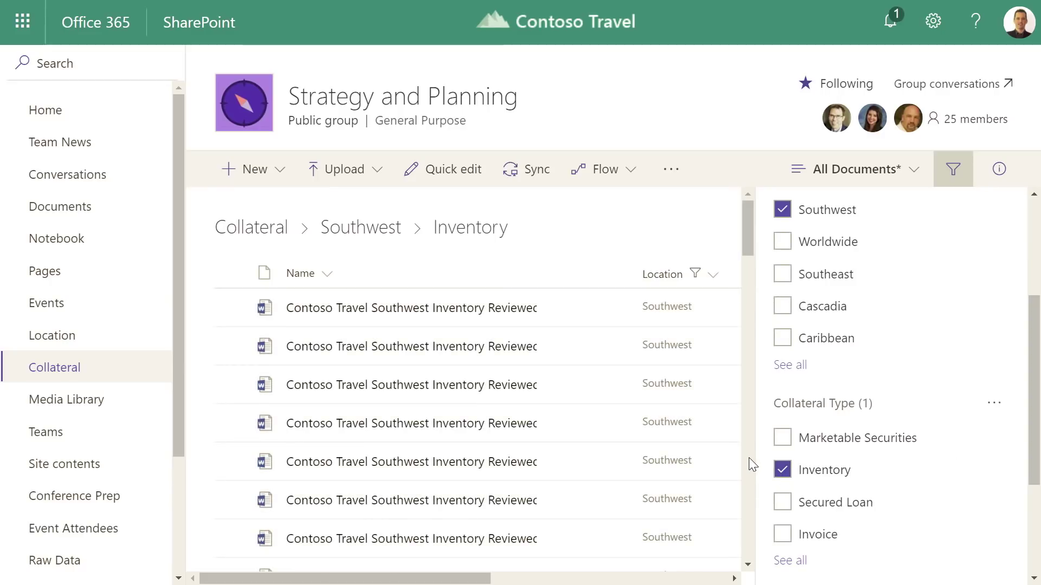
{"action": "scroll", "coordinate": [748, 458], "scroll_direction": "down", "scroll_amount": 5}
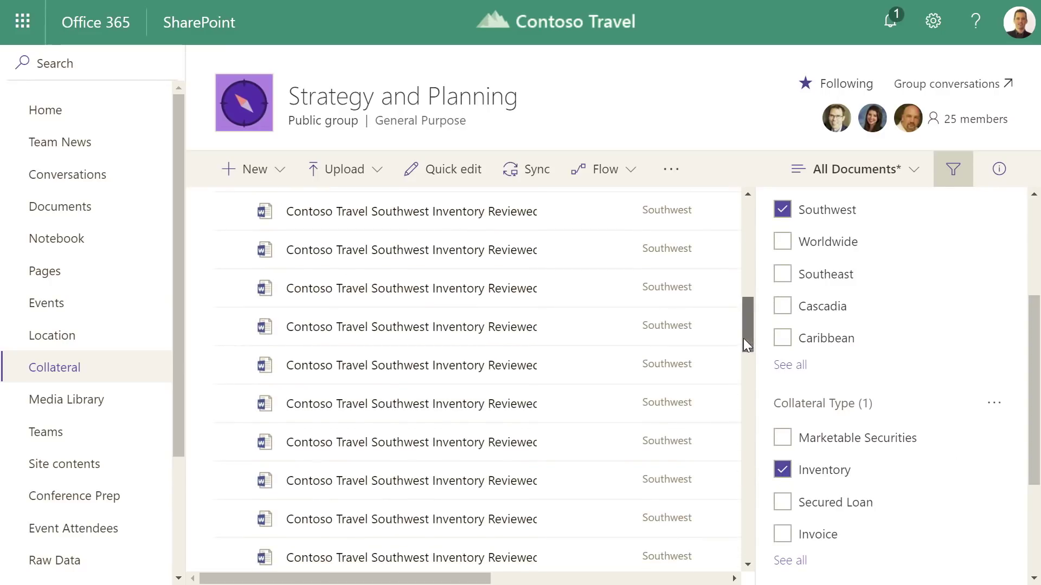
{"action": "left_click_drag", "start_coordinate": [744, 338], "coordinate": [755, 498]}
{"action": "scroll", "coordinate": [753, 551], "scroll_direction": "down", "scroll_amount": 2}
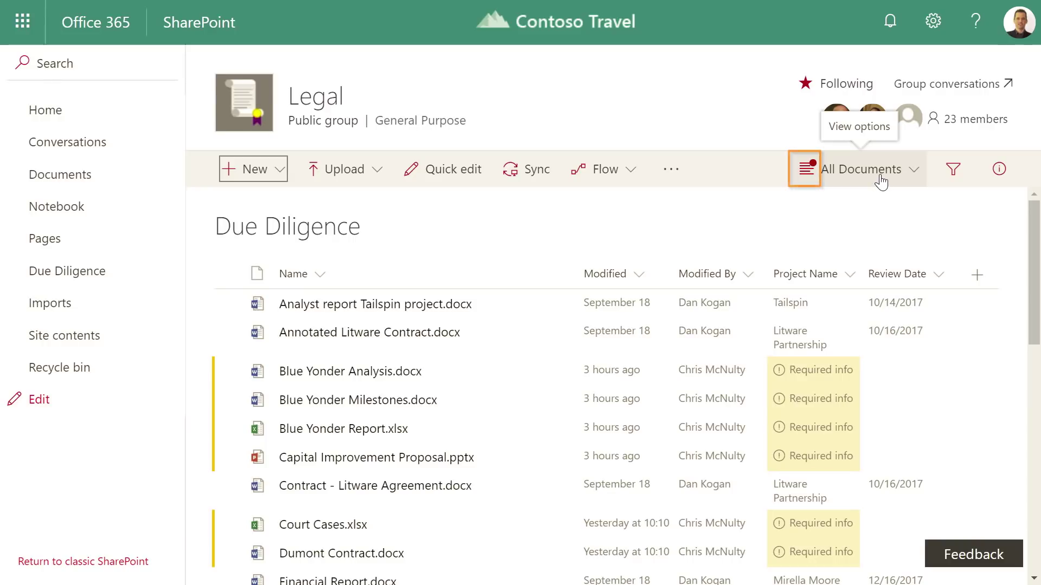
- Switch to the Files that need attention view and select Blue Yonder Analysis, Blue Yonder Report and Court Cases
{"action": "left_click", "coordinate": [881, 173]}
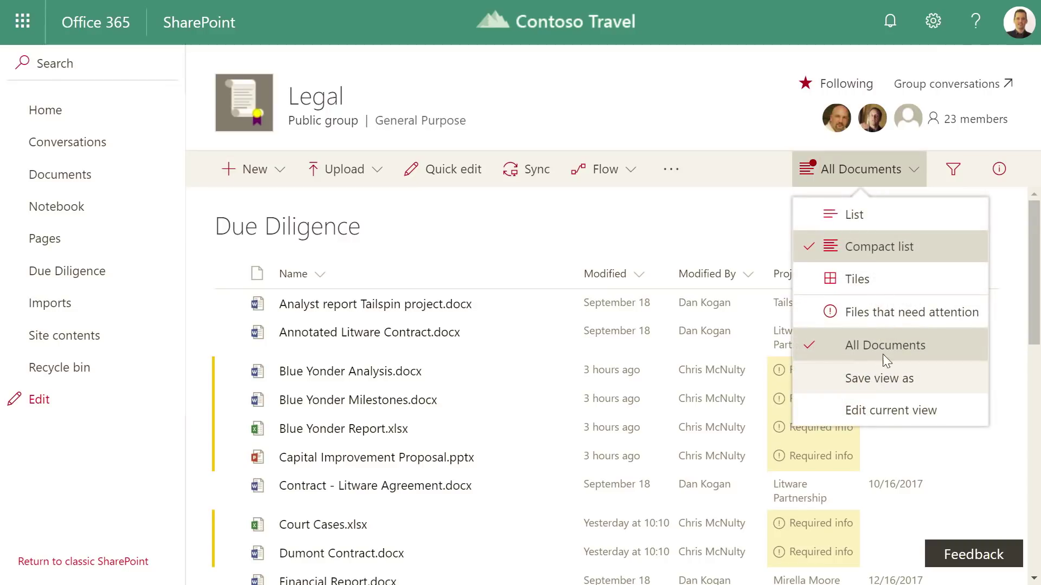
{"action": "left_click", "coordinate": [888, 312]}
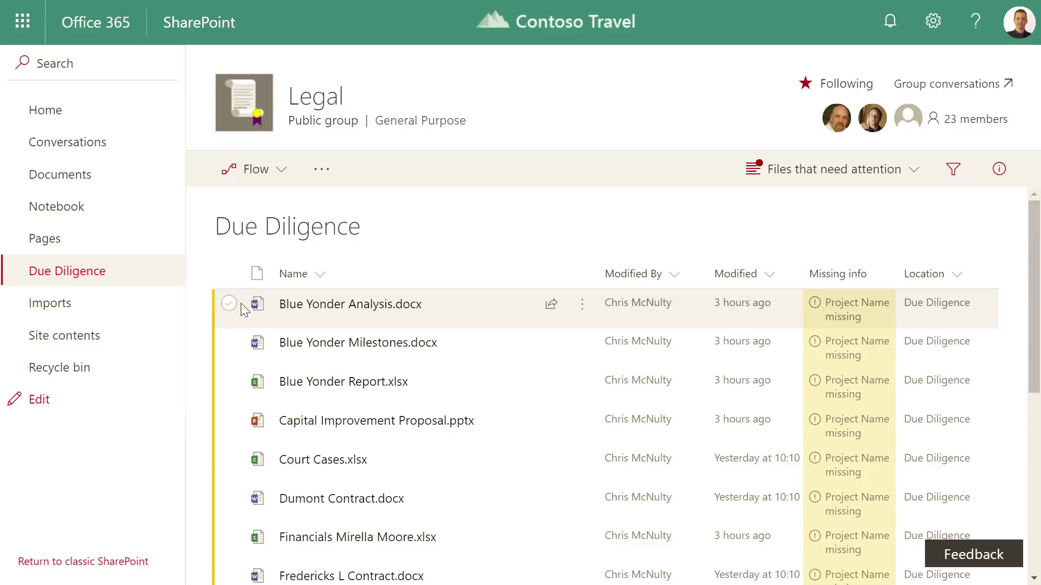
{"action": "left_click", "coordinate": [229, 303]}
{"action": "left_click", "coordinate": [228, 382]}
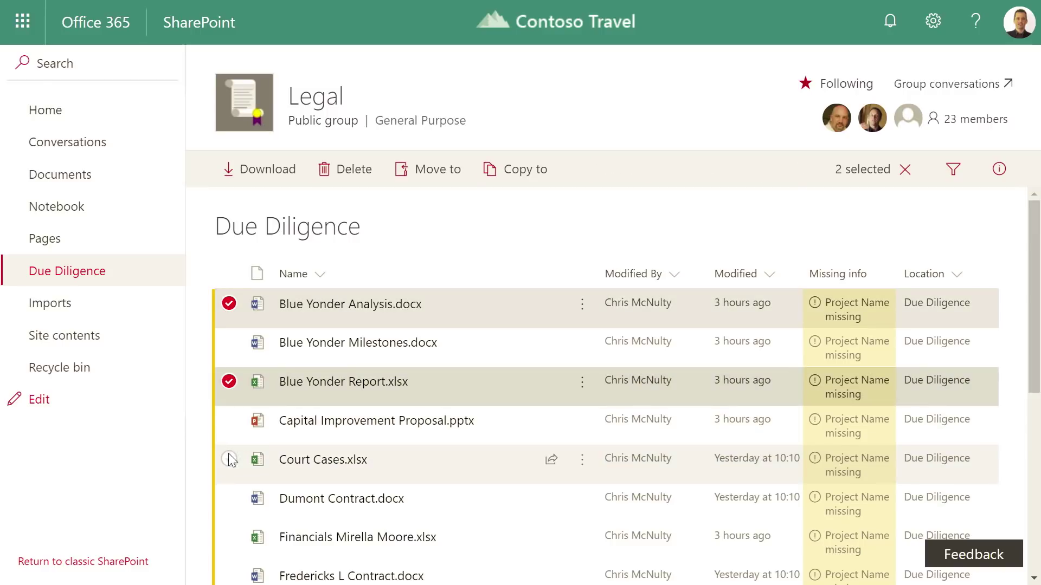
{"action": "left_click", "coordinate": [230, 461]}
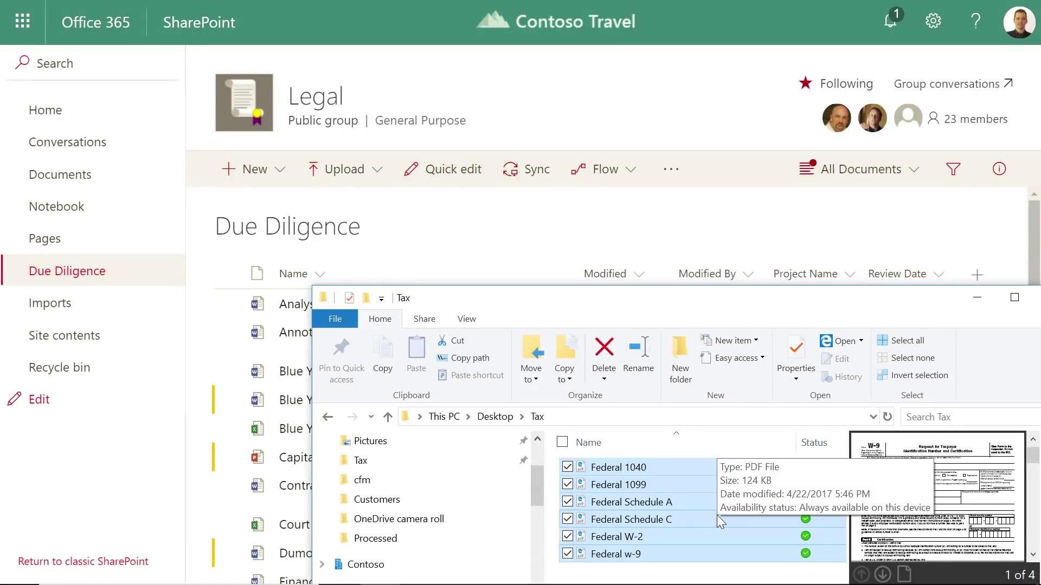
- Drag the six Federal tax PDFs into Due Diligence and save the Employee Files label on them
{"action": "left_click_drag", "start_coordinate": [716, 515], "coordinate": [303, 401]}
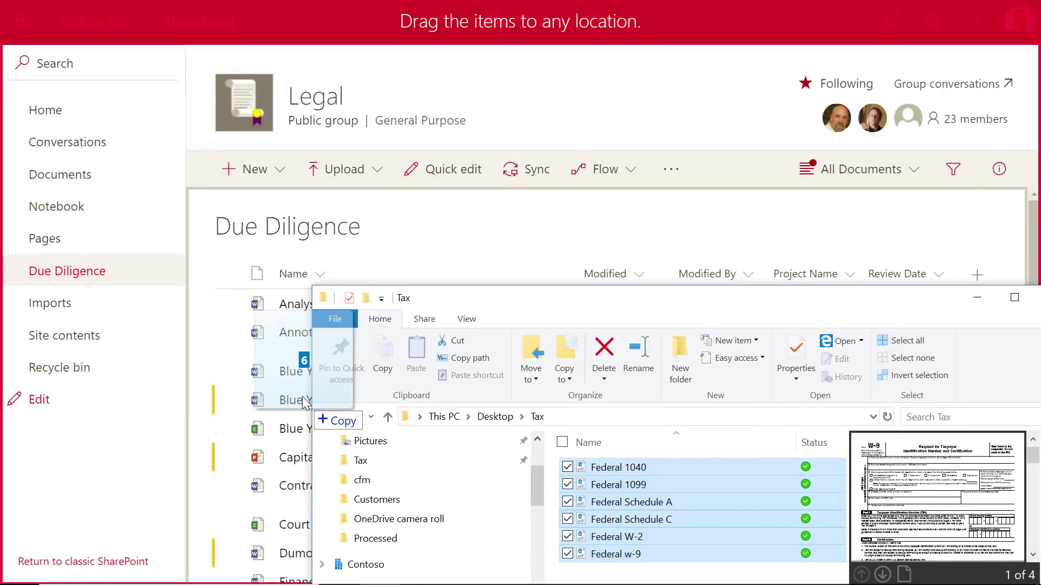
{"action": "left_click_drag", "start_coordinate": [303, 401], "coordinate": [303, 402]}
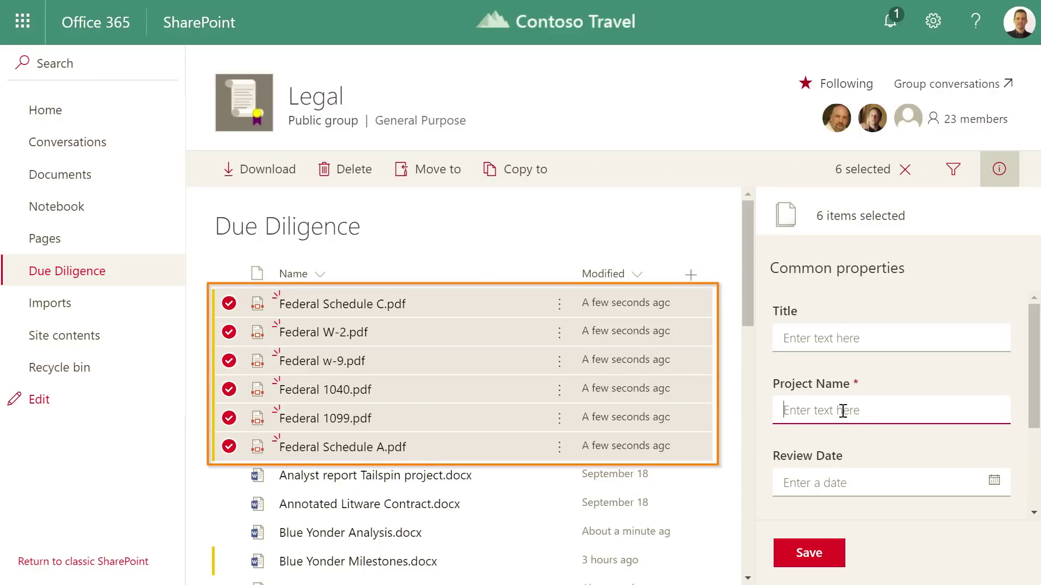
{"action": "type", "text": "Tax"}
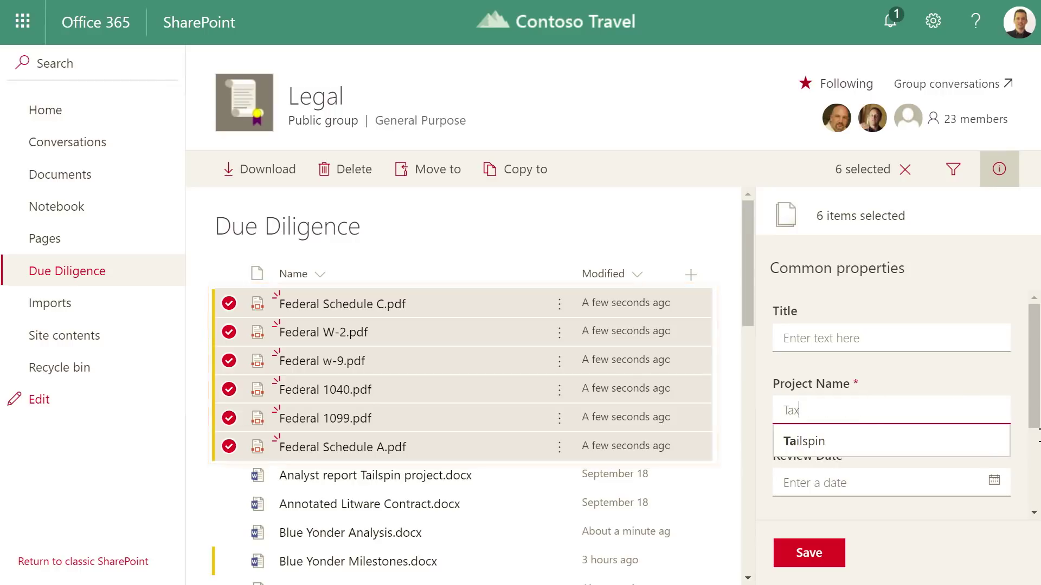
{"action": "left_click_drag", "start_coordinate": [1031, 392], "coordinate": [1031, 441]}
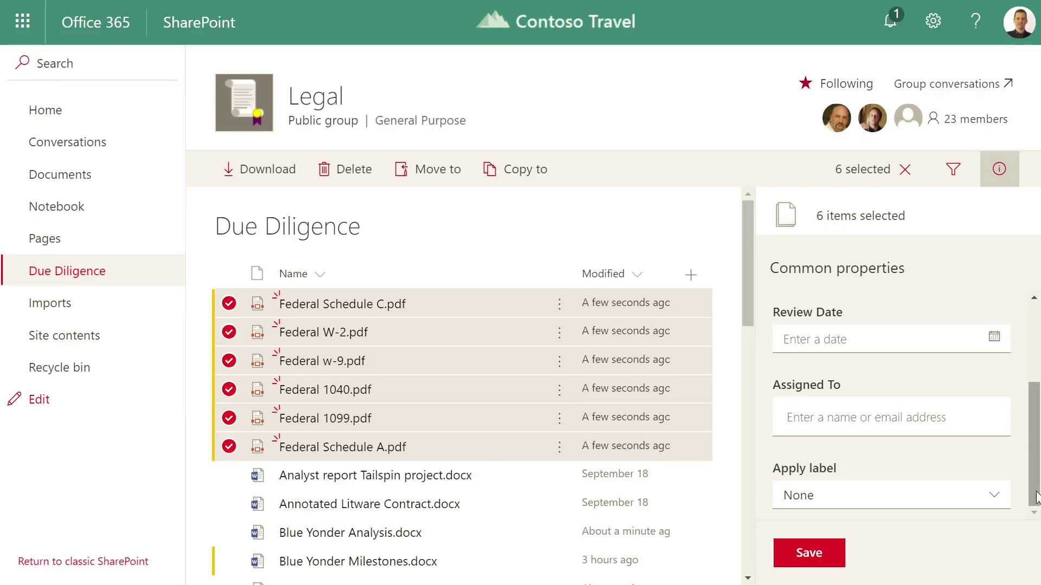
{"action": "left_click", "coordinate": [987, 498]}
{"action": "key", "text": "Down"}
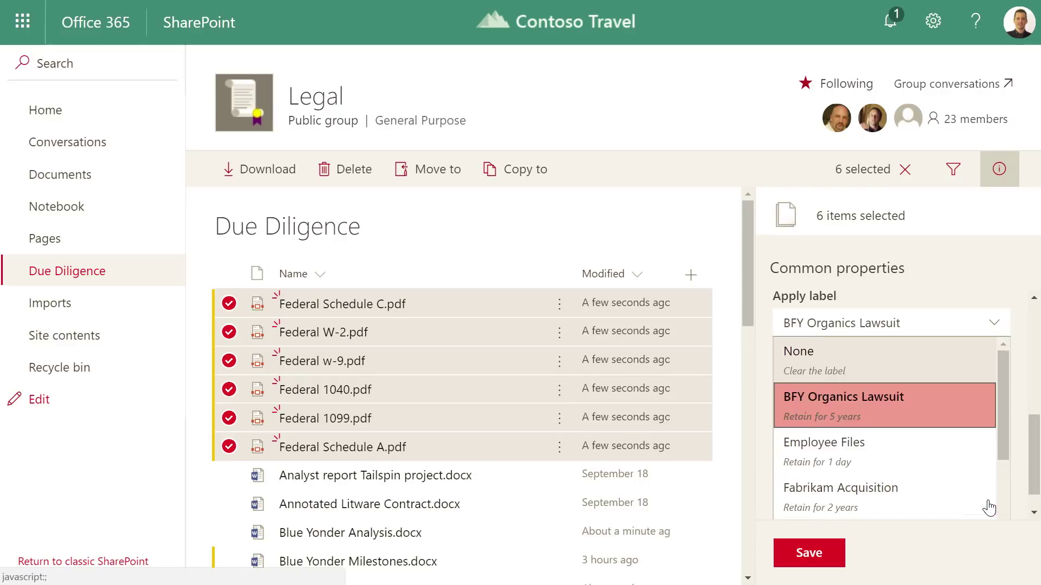
{"action": "key", "text": "Down"}
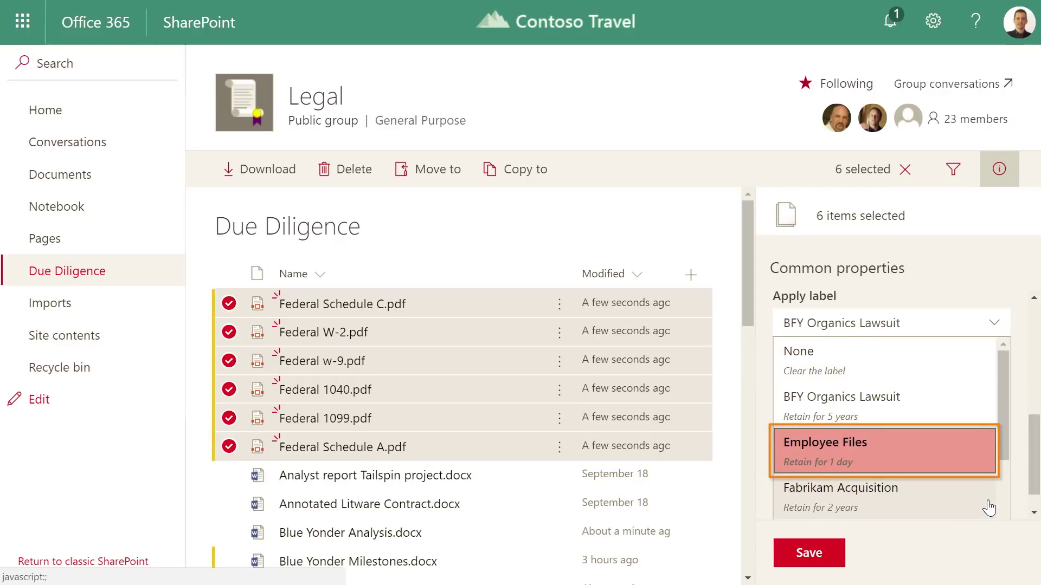
{"action": "key", "text": "Return"}
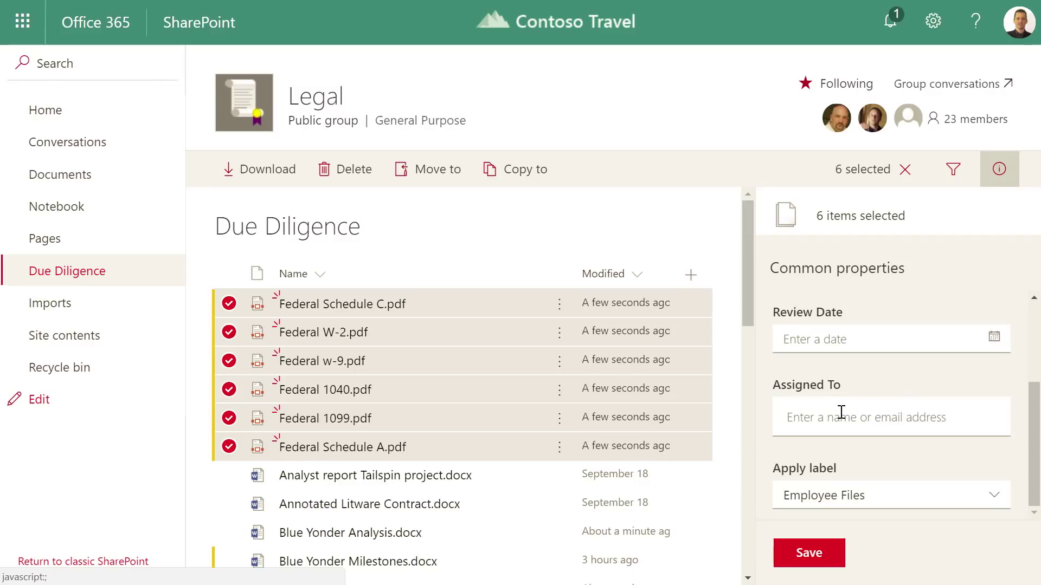
{"action": "left_click", "coordinate": [825, 556]}
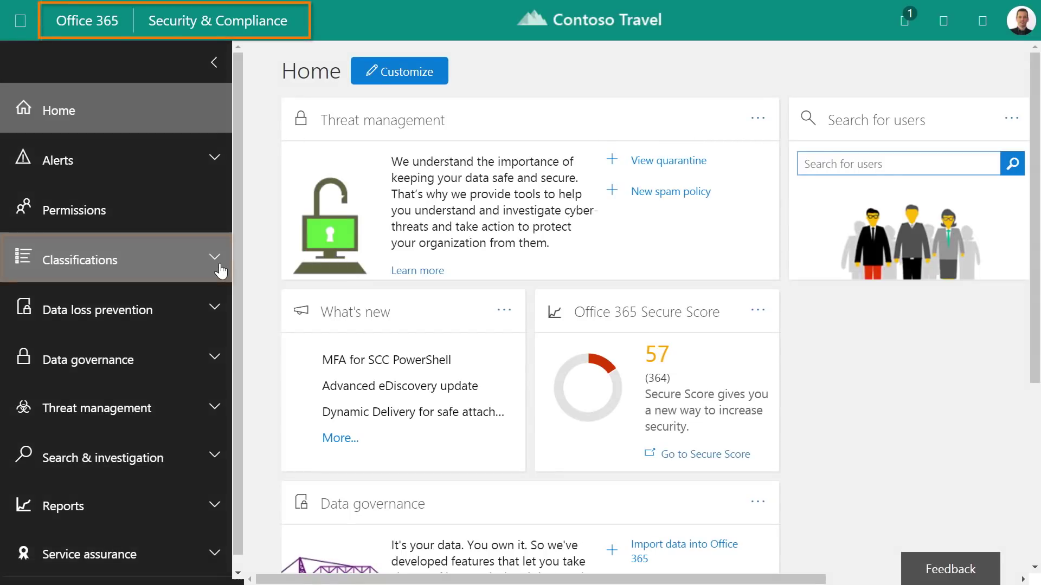
- Start a new retention label from Classifications > Labels
{"action": "left_click", "coordinate": [217, 269]}
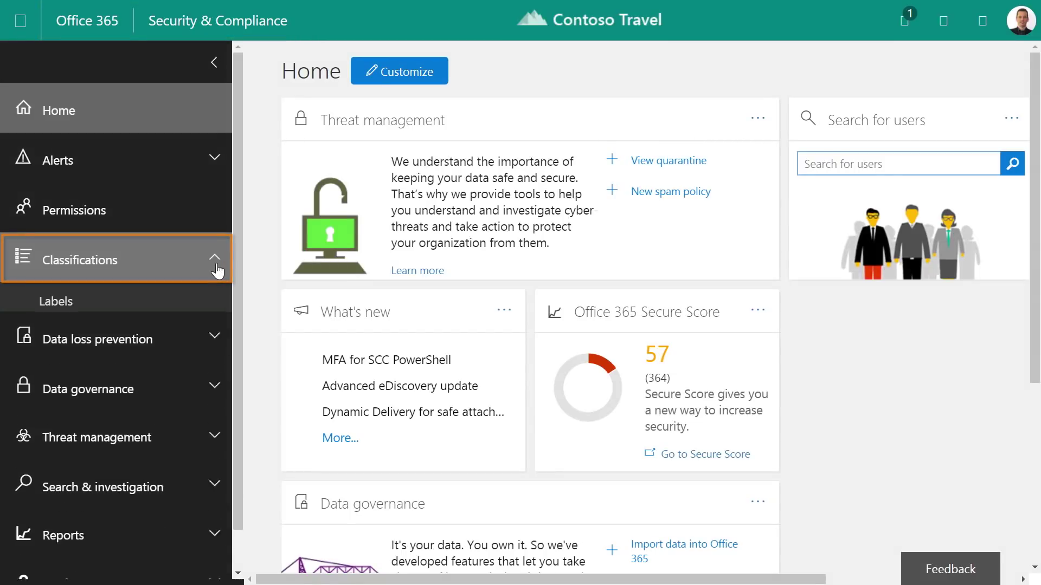
{"action": "left_click", "coordinate": [124, 303]}
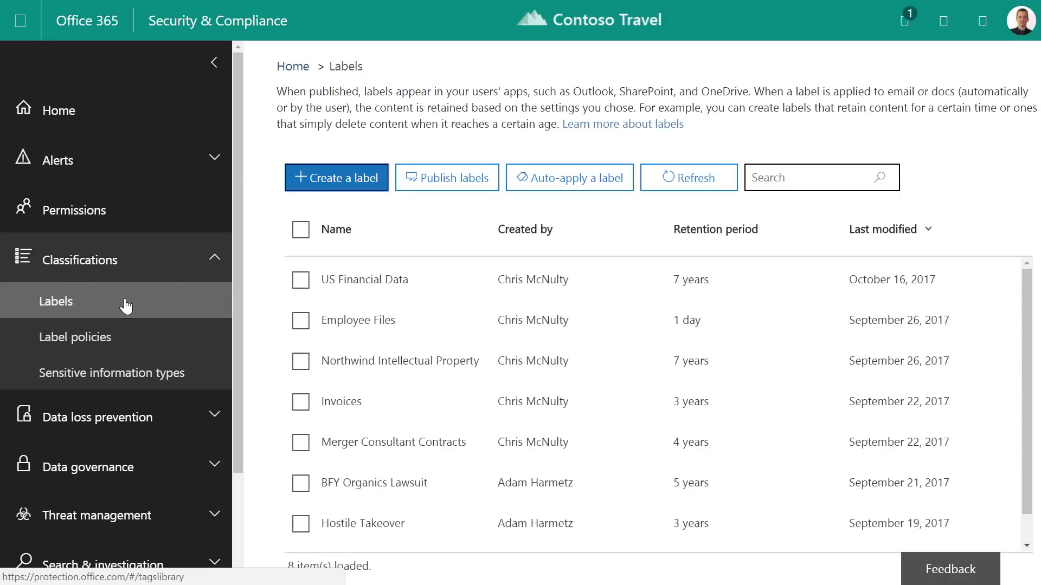
{"action": "left_click", "coordinate": [352, 179]}
{"action": "type", "text": "L"}
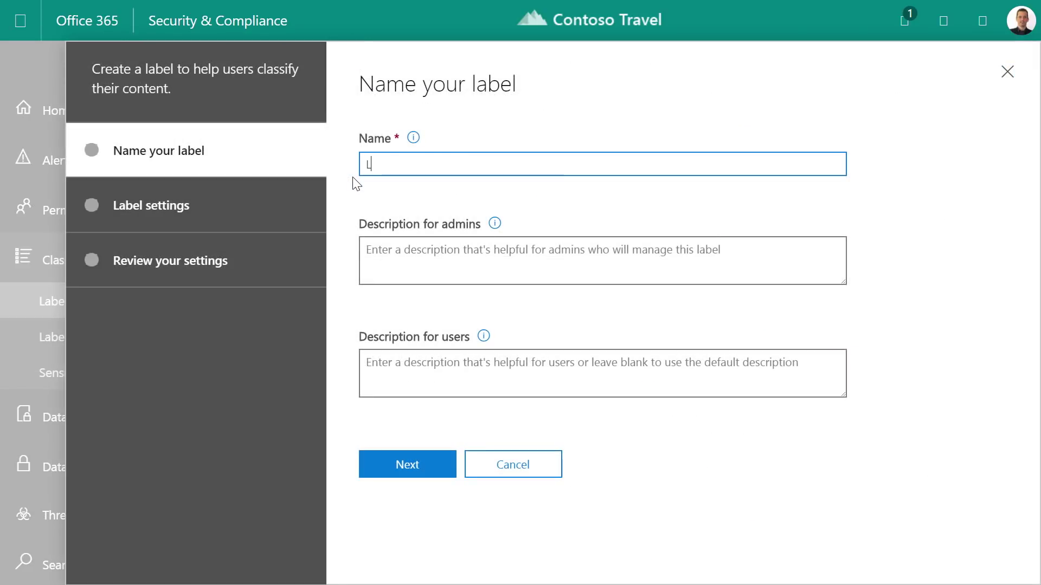
{"action": "type", "text": "egal contracts"}
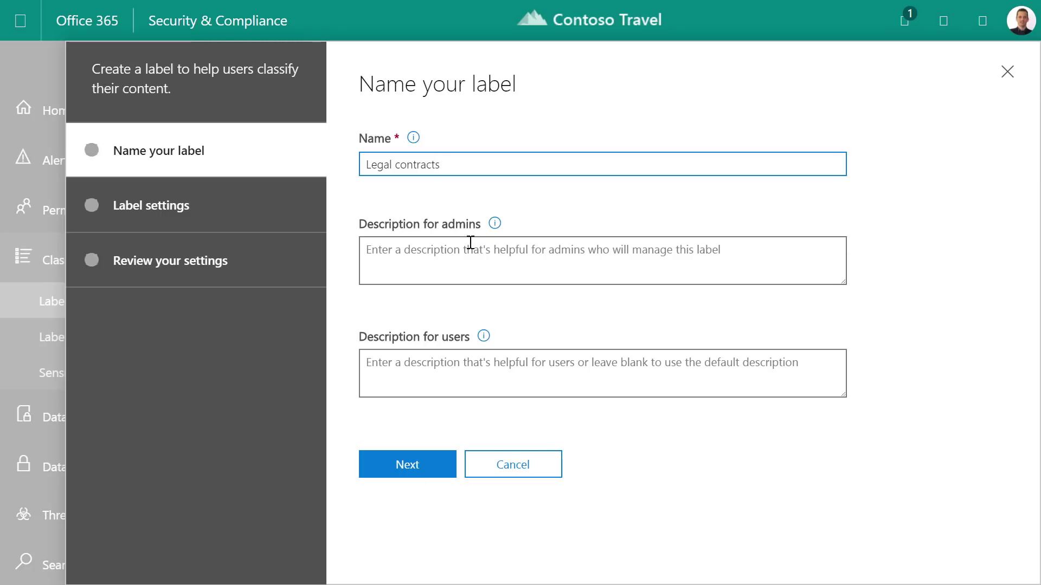
- Turn on retention for 10 years with automatic deletion afterward
{"action": "left_click", "coordinate": [409, 466]}
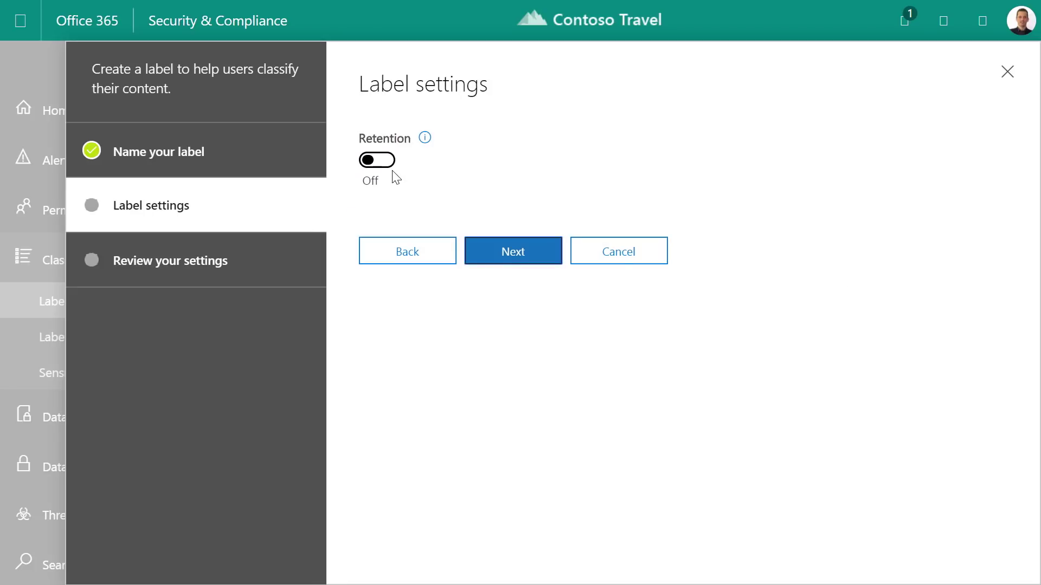
{"action": "left_click", "coordinate": [383, 161]}
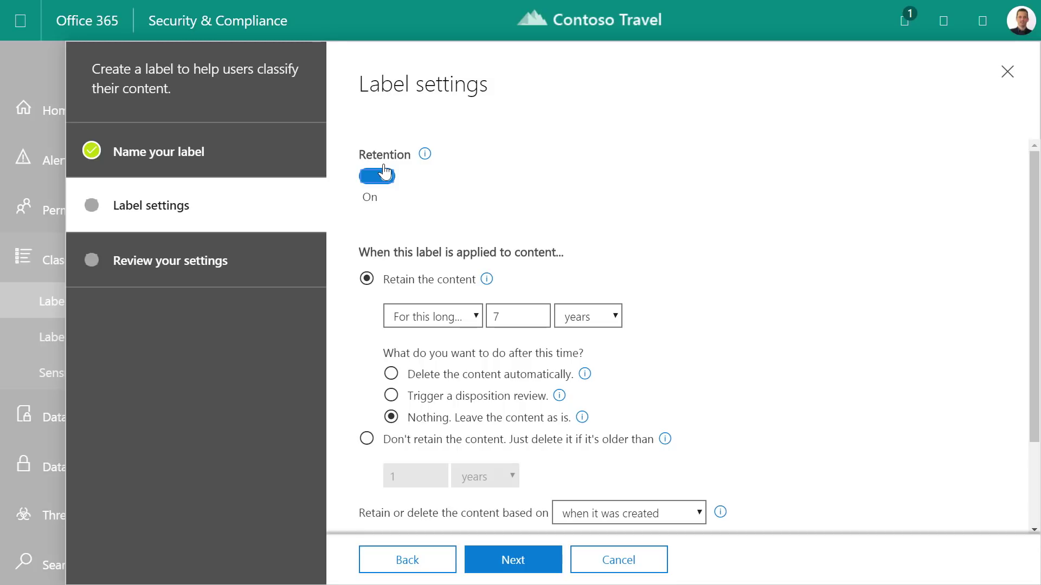
{"action": "mouse_move", "coordinate": [517, 316]}
{"action": "double_click", "coordinate": [537, 312]}
{"action": "left_click", "coordinate": [391, 375]}
{"action": "left_click", "coordinate": [392, 397]}
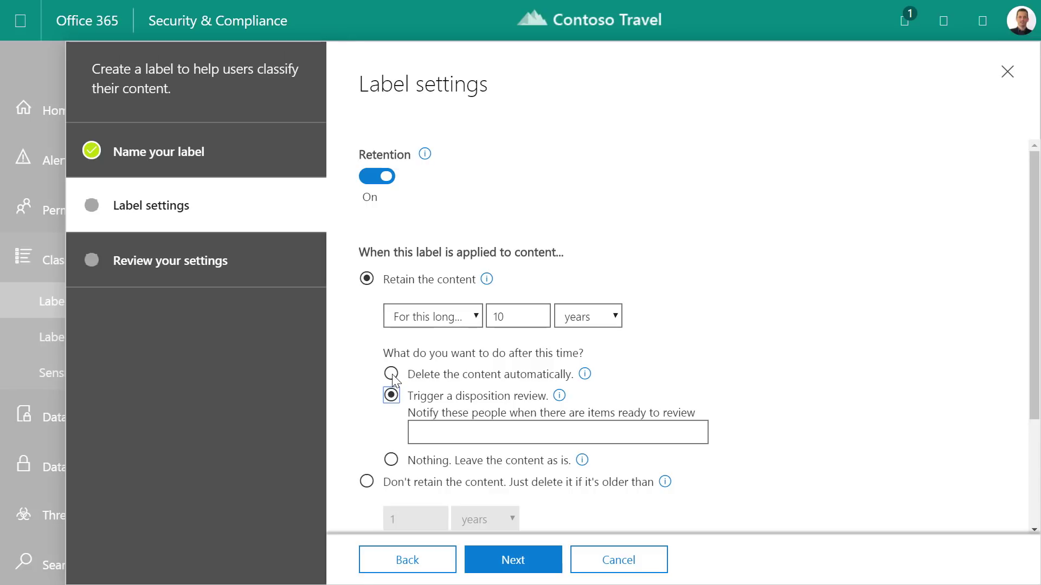
{"action": "left_click", "coordinate": [390, 375]}
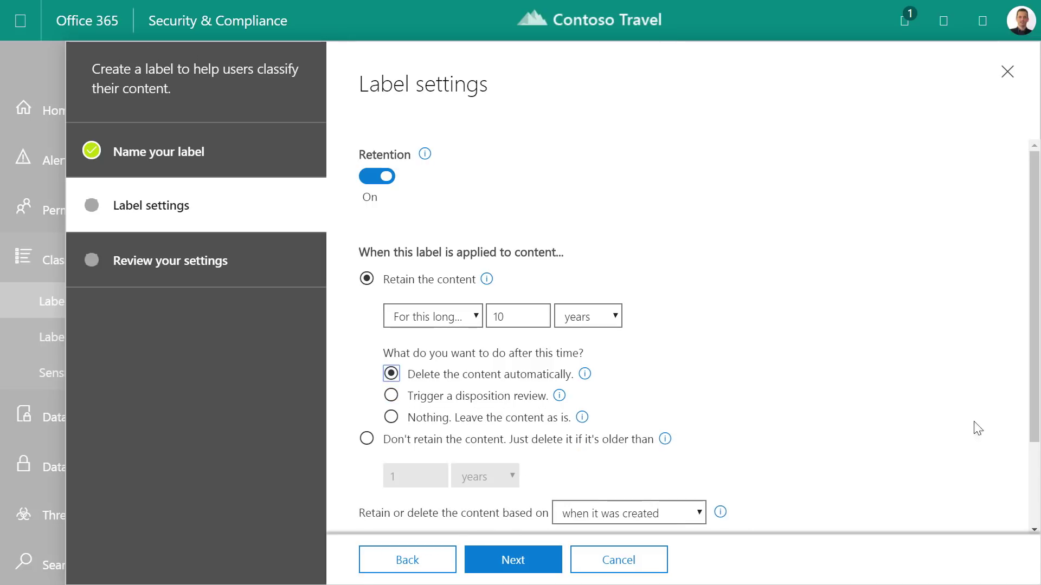
{"action": "scroll", "coordinate": [1034, 395], "scroll_direction": "down", "scroll_amount": 3}
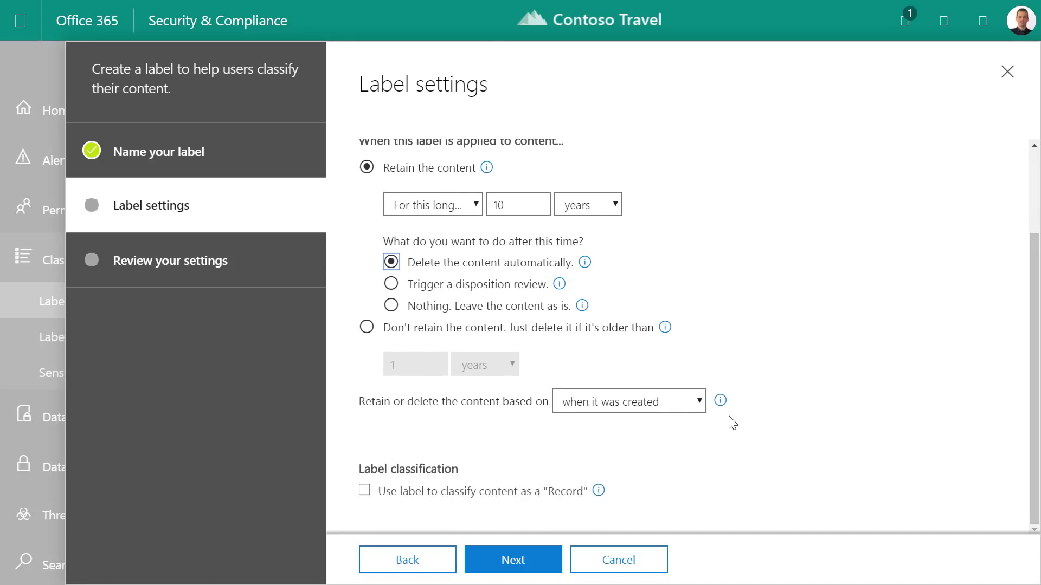
- Base the retention period on a contract expiration event type and continue to review
{"action": "left_click", "coordinate": [703, 401]}
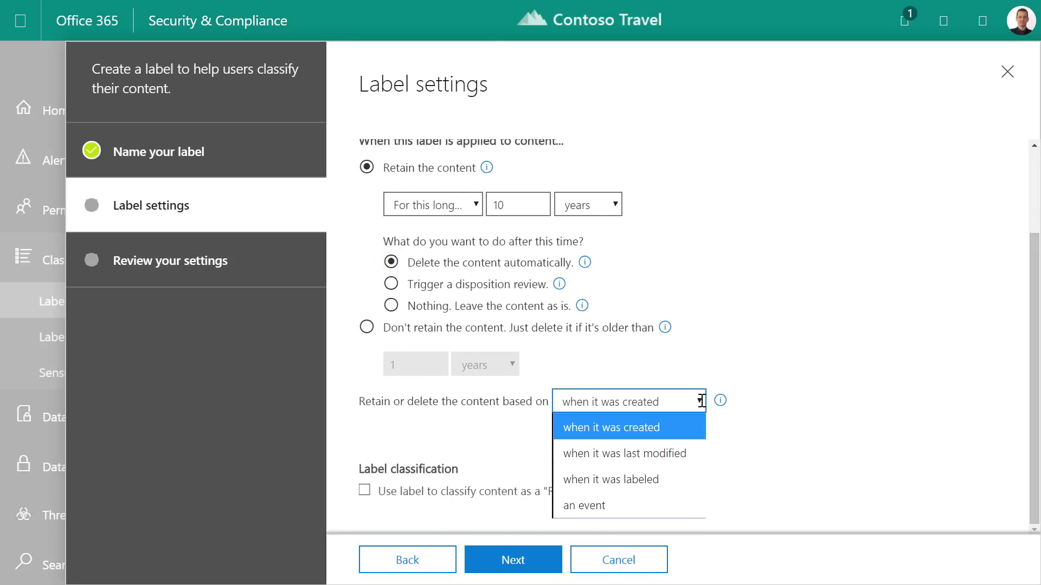
{"action": "left_click", "coordinate": [598, 505]}
{"action": "left_click", "coordinate": [412, 495]}
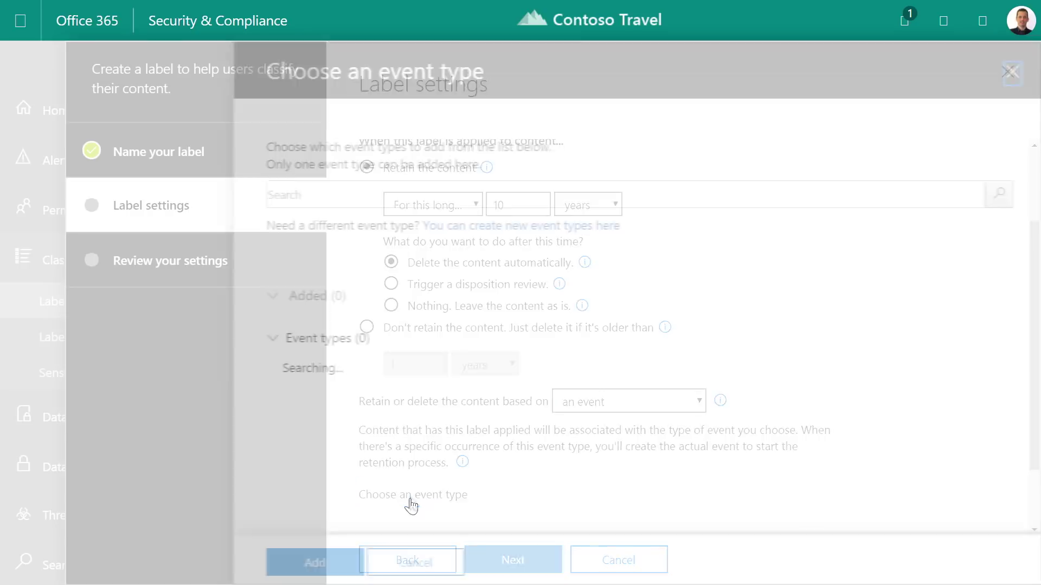
{"action": "left_click", "coordinate": [273, 446]}
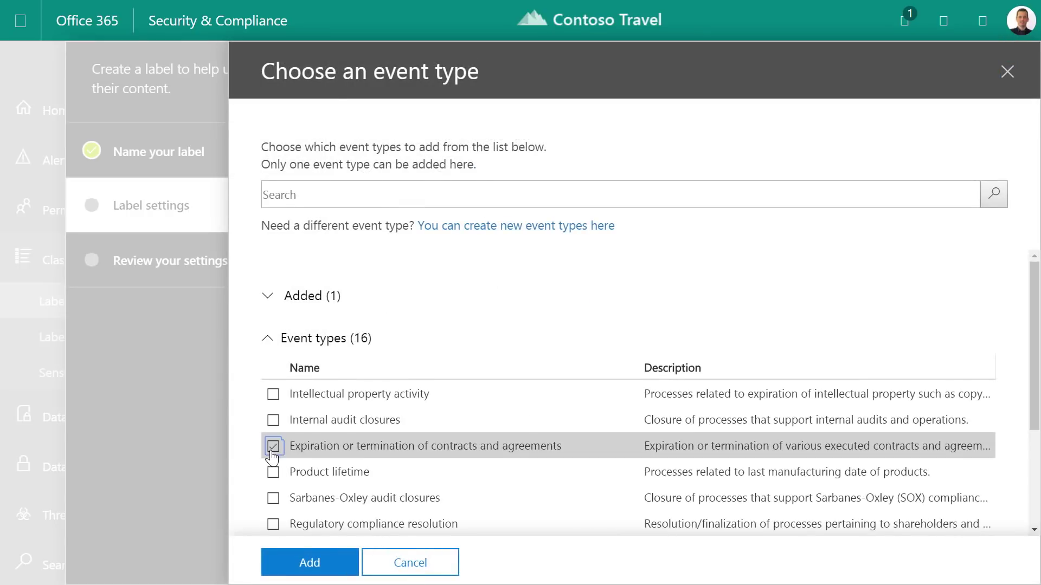
{"action": "left_click", "coordinate": [309, 563]}
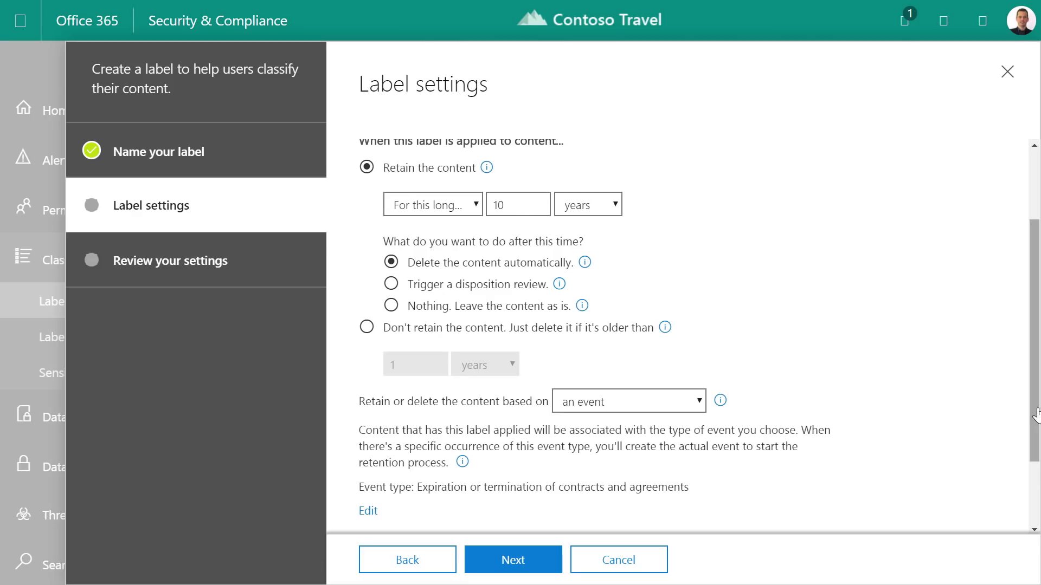
{"action": "scroll", "coordinate": [249, 505], "scroll_direction": "down", "scroll_amount": 2}
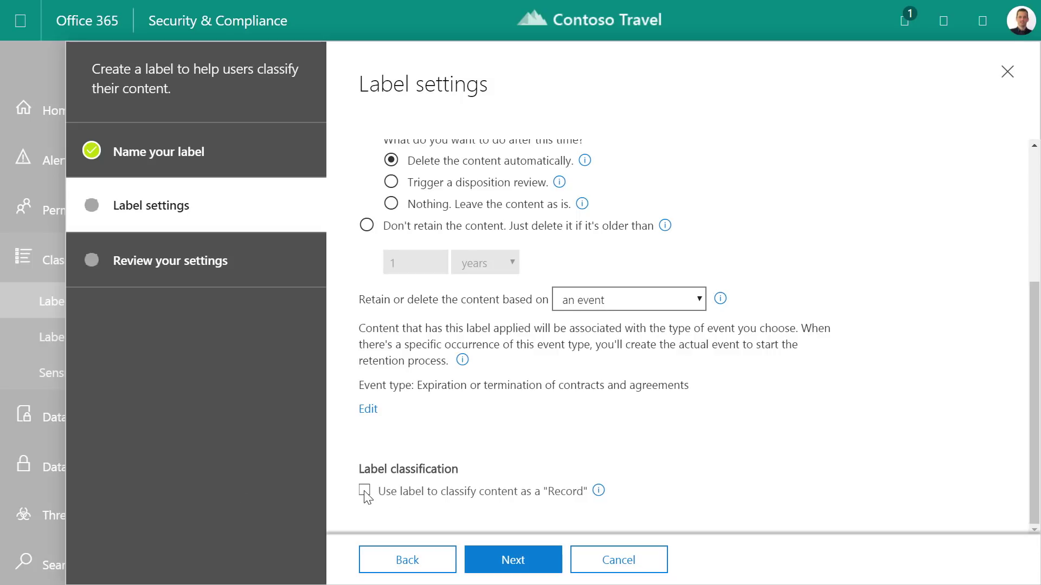
{"action": "left_click", "coordinate": [513, 560]}
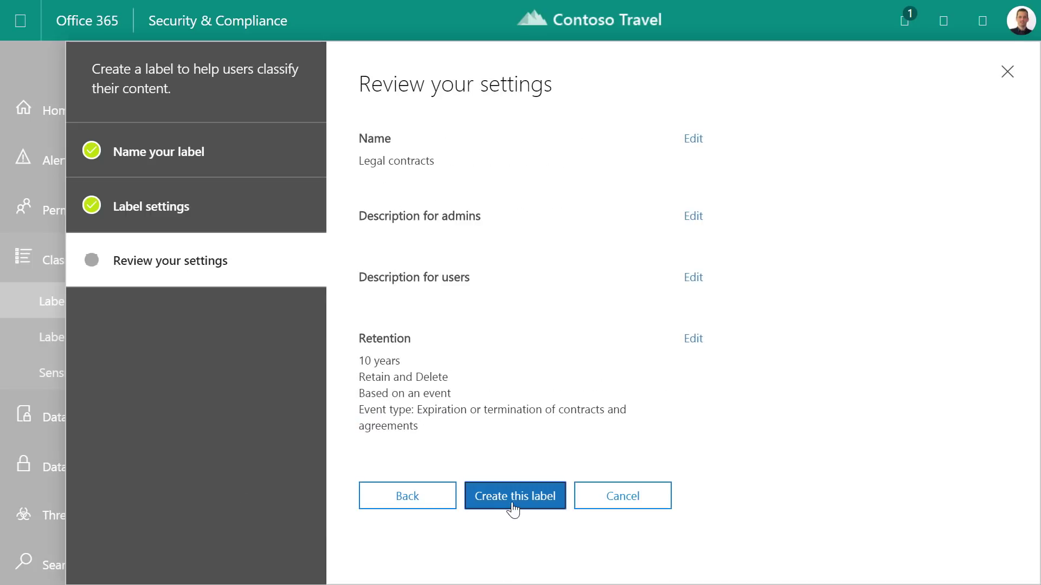
- Create the Legal contracts label and start publishing it to specific chosen locations
{"action": "left_click", "coordinate": [513, 497]}
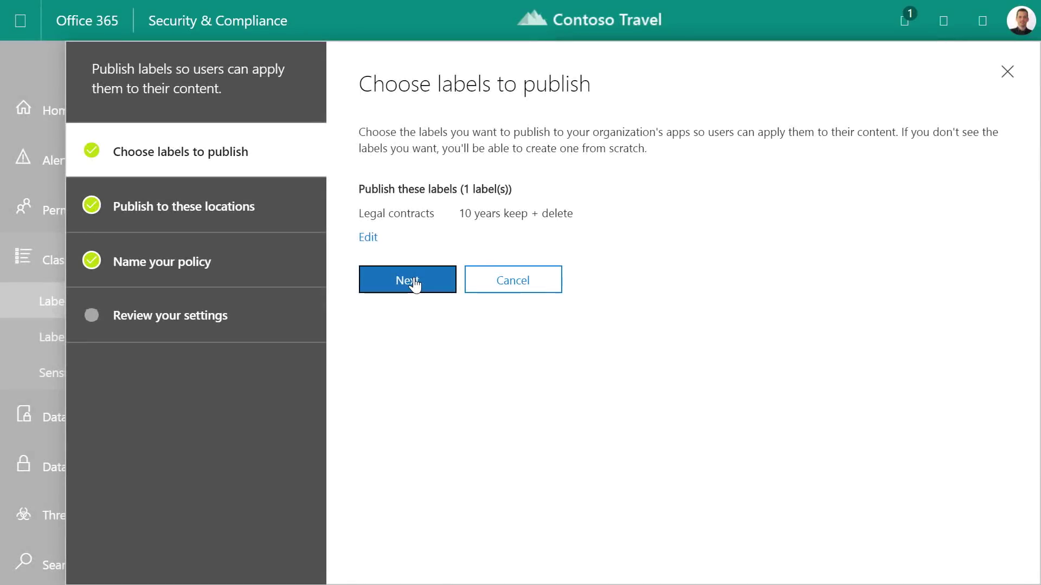
{"action": "left_click", "coordinate": [411, 282]}
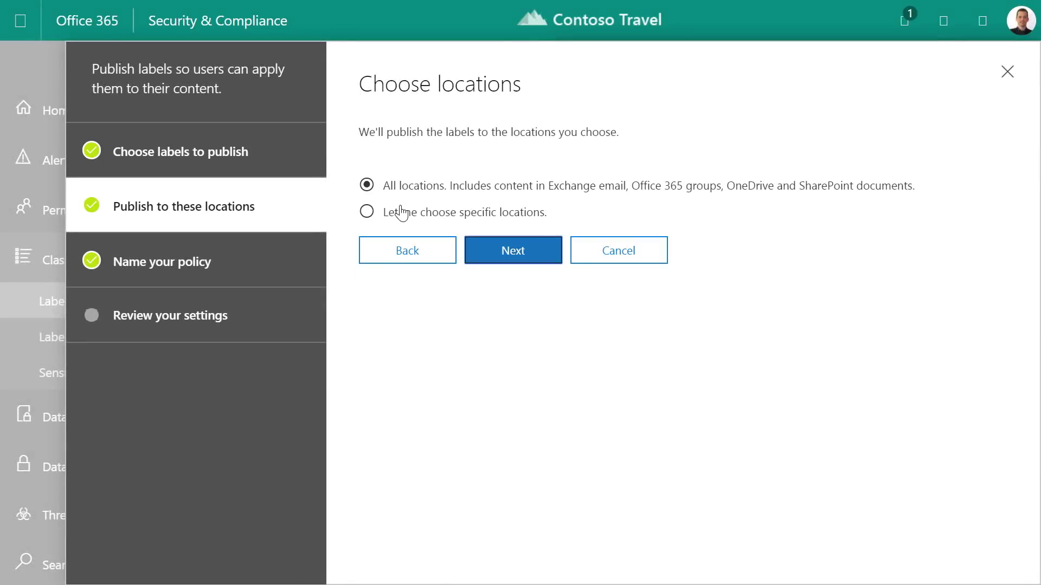
{"action": "left_click", "coordinate": [367, 213]}
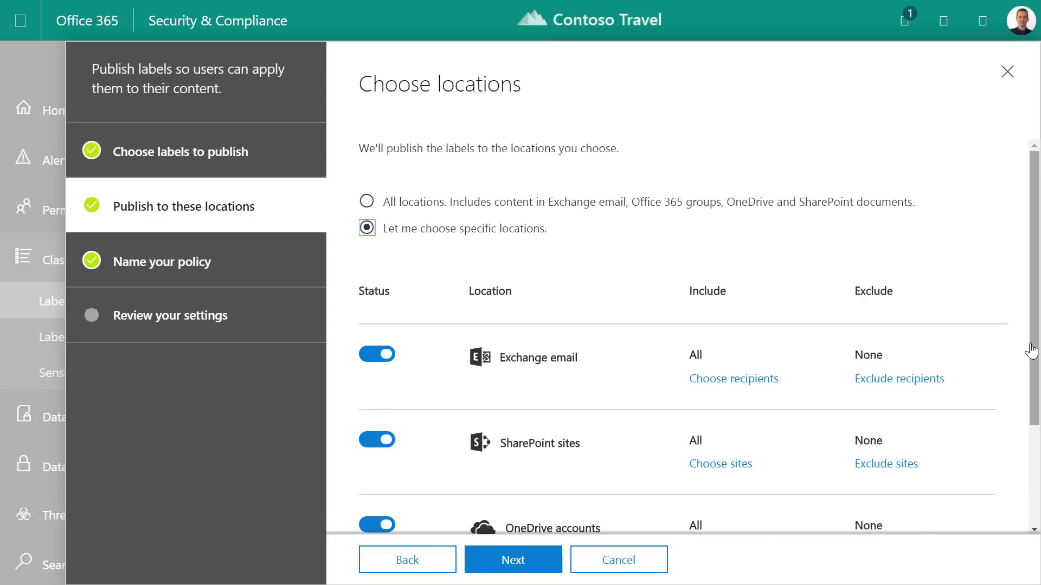
{"action": "left_click_drag", "start_coordinate": [1030, 344], "coordinate": [1029, 441]}
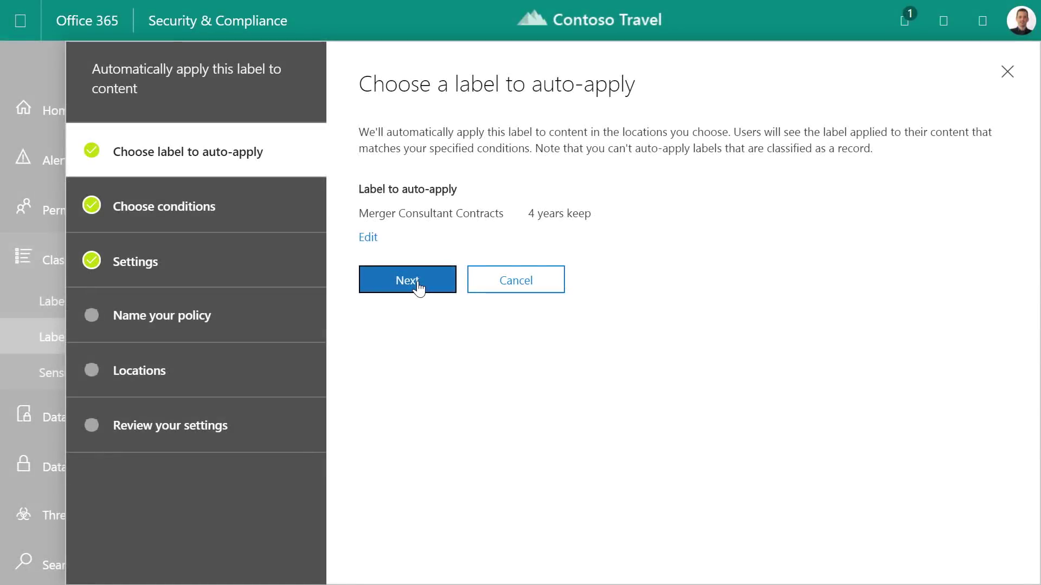
- Target content with sensitive information using the Financial > U.S. Financial Data template
{"action": "left_click", "coordinate": [420, 290]}
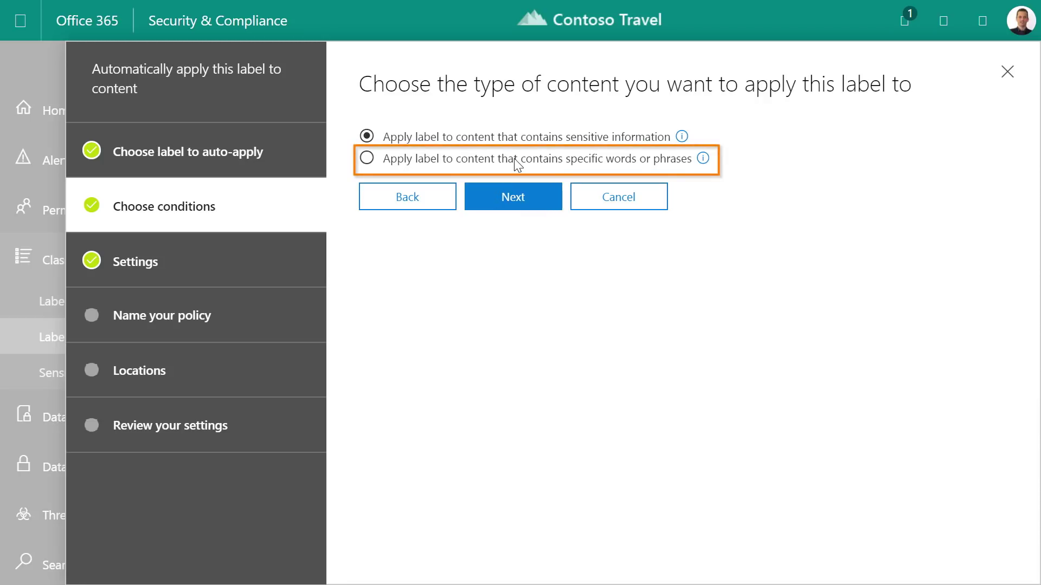
{"action": "left_click", "coordinate": [503, 206]}
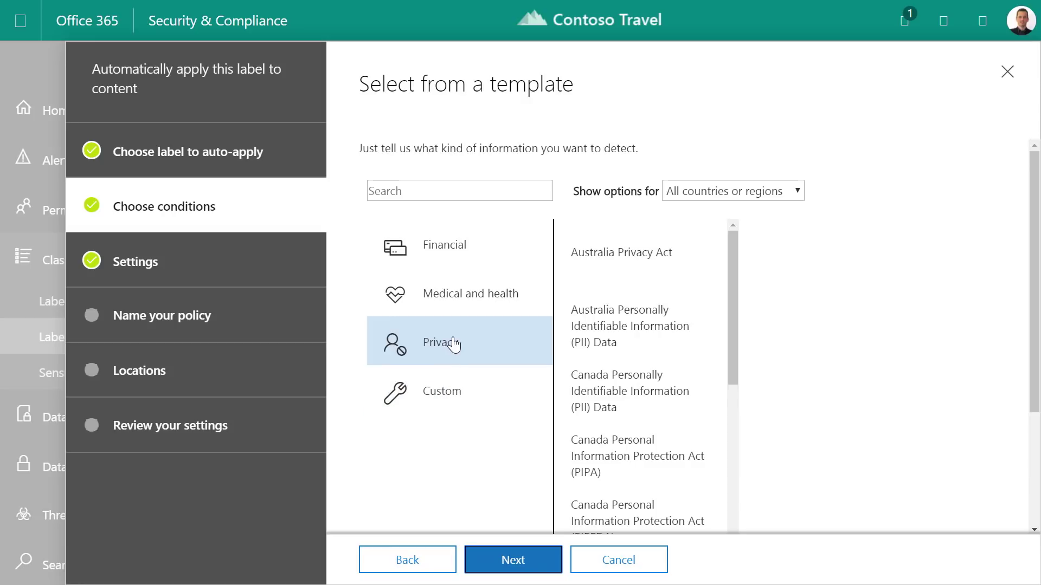
{"action": "left_click", "coordinate": [475, 304]}
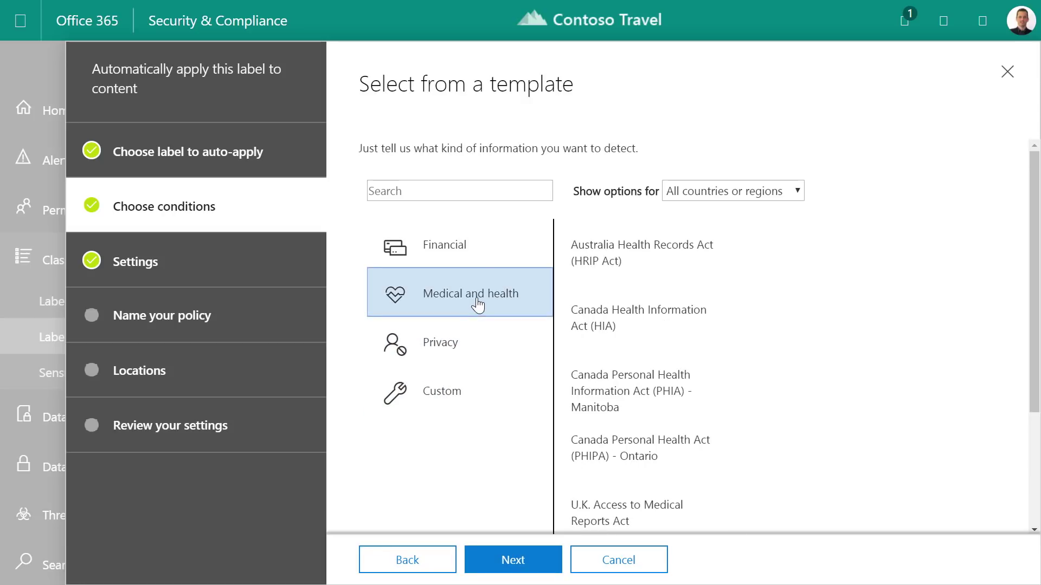
{"action": "left_click", "coordinate": [471, 255]}
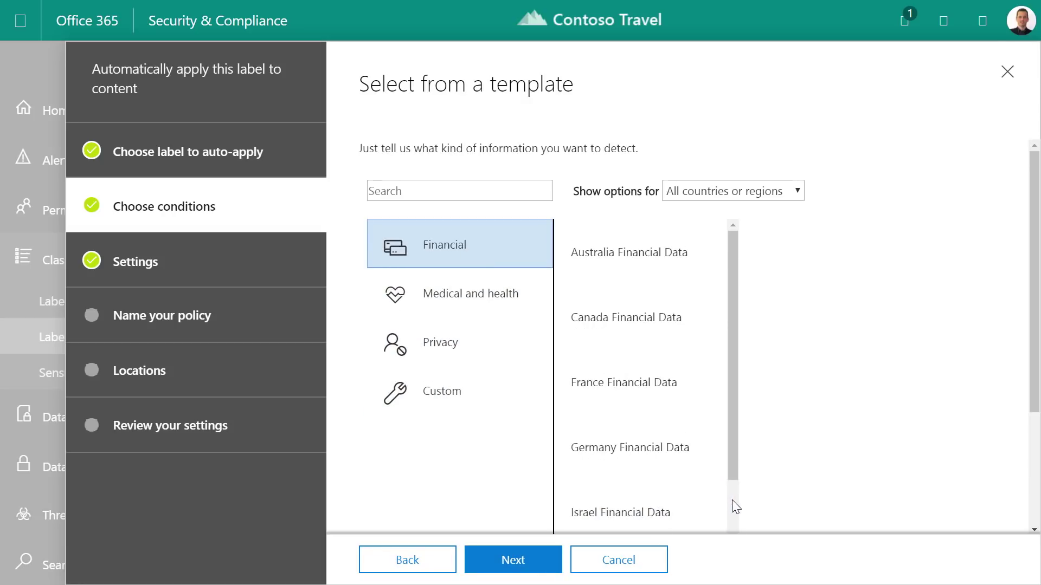
{"action": "scroll", "coordinate": [659, 510], "scroll_direction": "down", "scroll_amount": 5}
{"action": "left_click", "coordinate": [642, 529]}
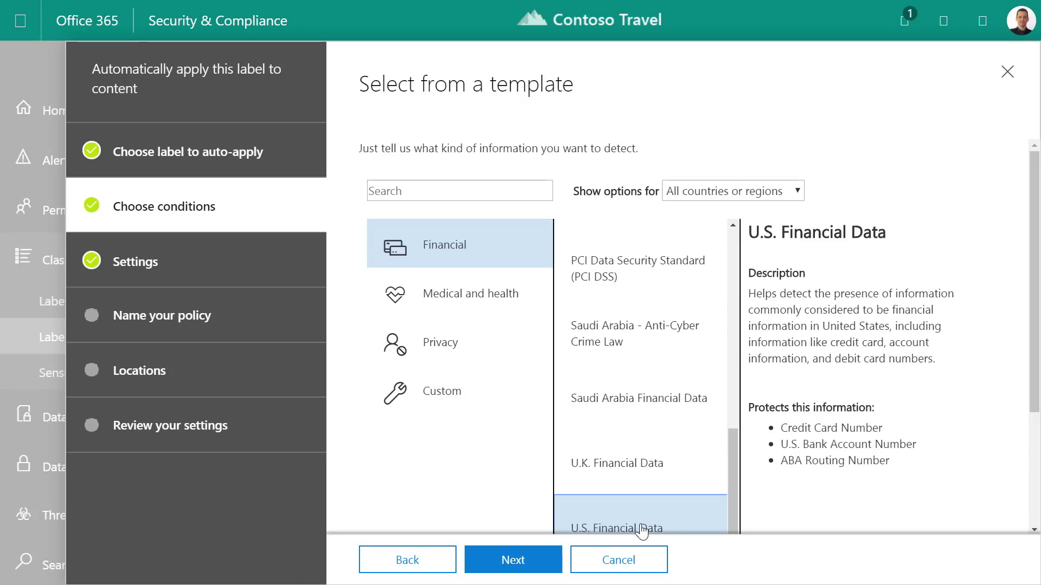
{"action": "left_click", "coordinate": [519, 568]}
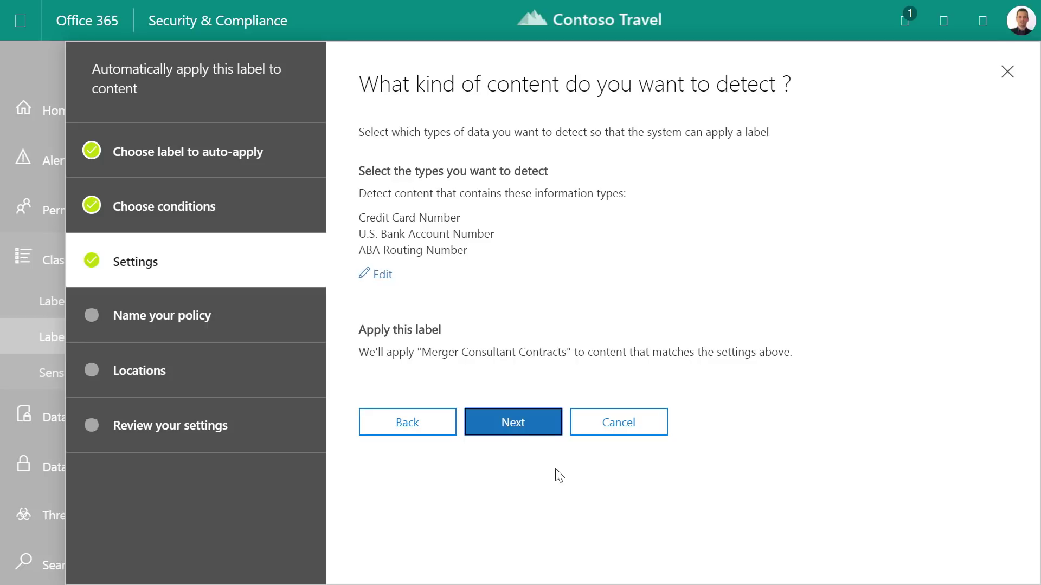
{"action": "left_click", "coordinate": [525, 423]}
- Name the policy 'Auto label', keep All locations, and reach the settings review
{"action": "left_click", "coordinate": [449, 165]}
{"action": "type", "text": "Auto label"}
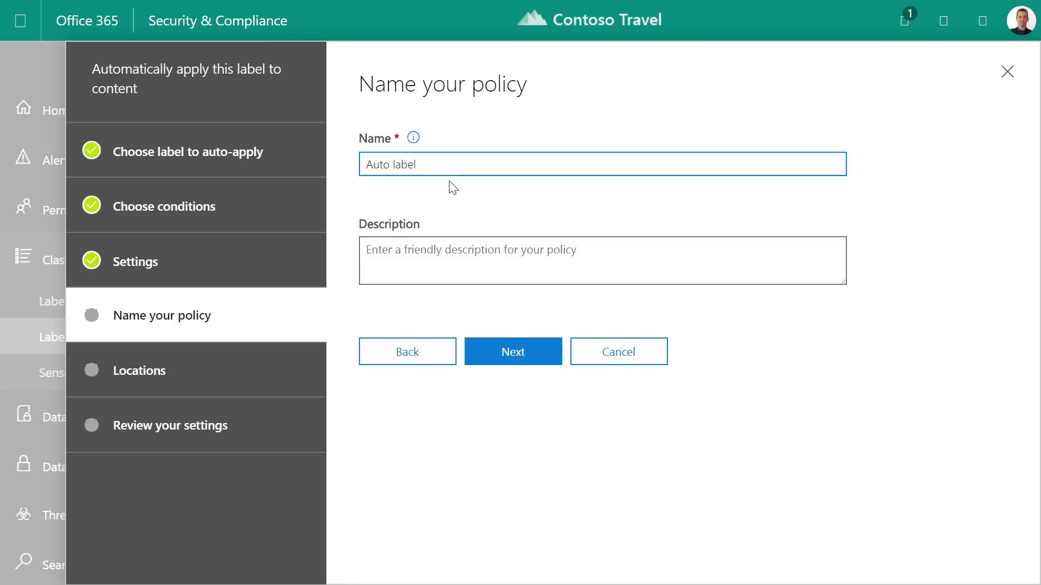
{"action": "left_click", "coordinate": [483, 361]}
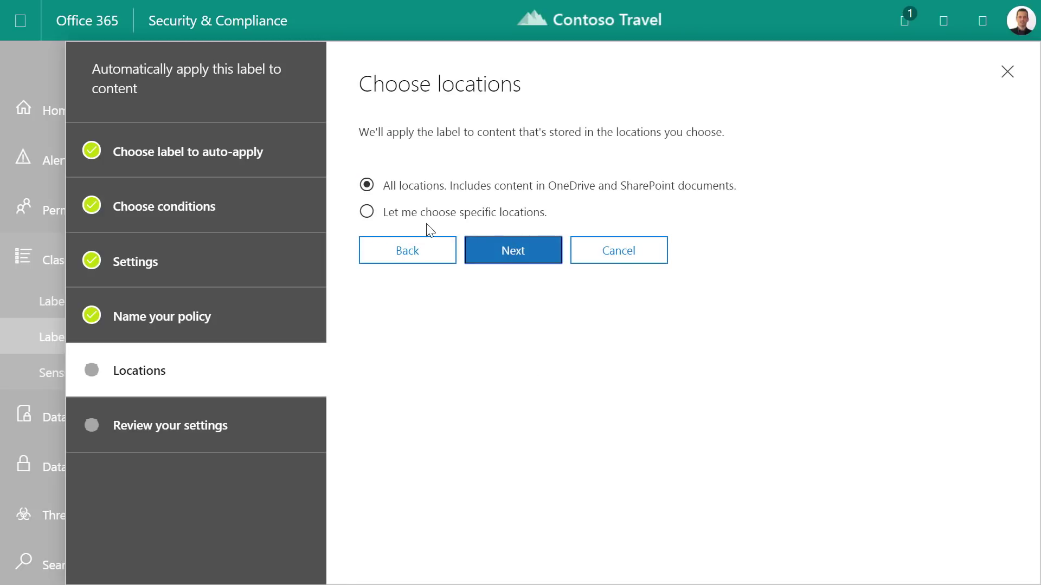
{"action": "left_click", "coordinate": [498, 259]}
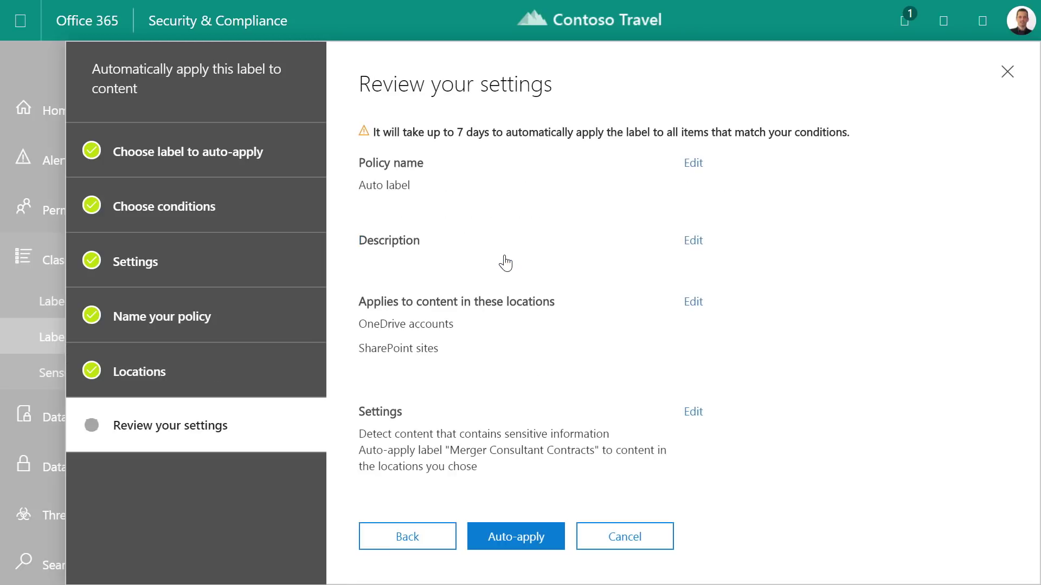